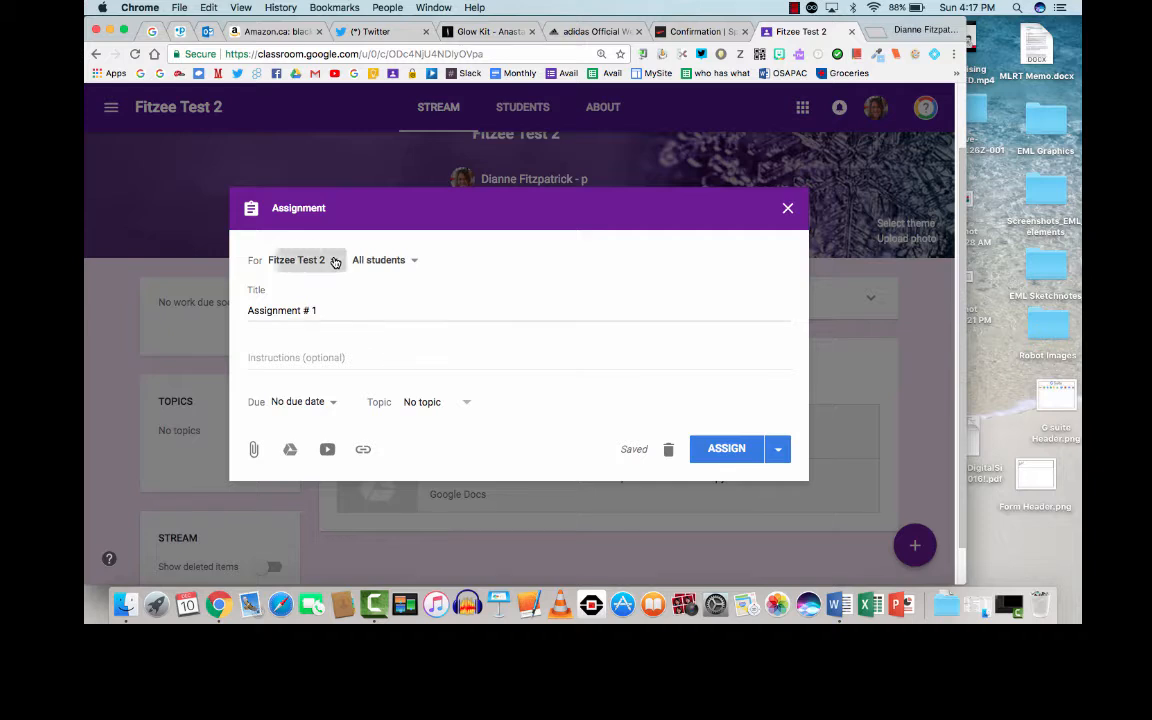
Review the class list and the student choices available for Assignment # 1, leaving Fitzee Test 2 and All students selected
click(284, 294)
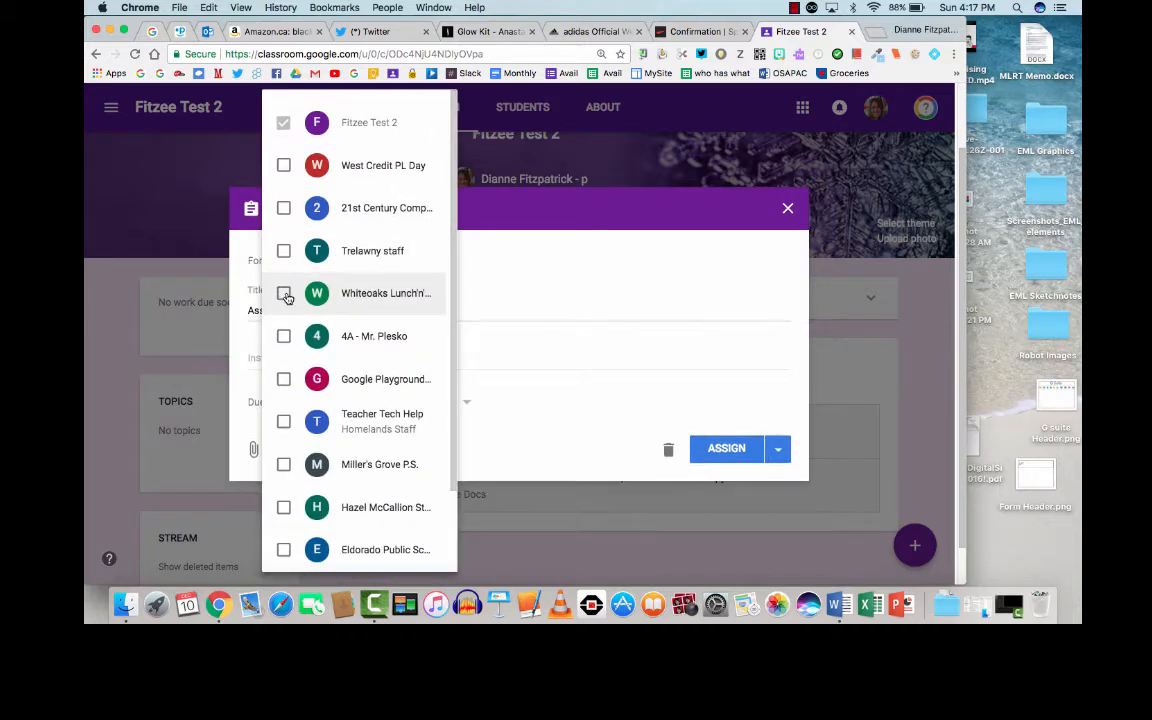
click(460, 290)
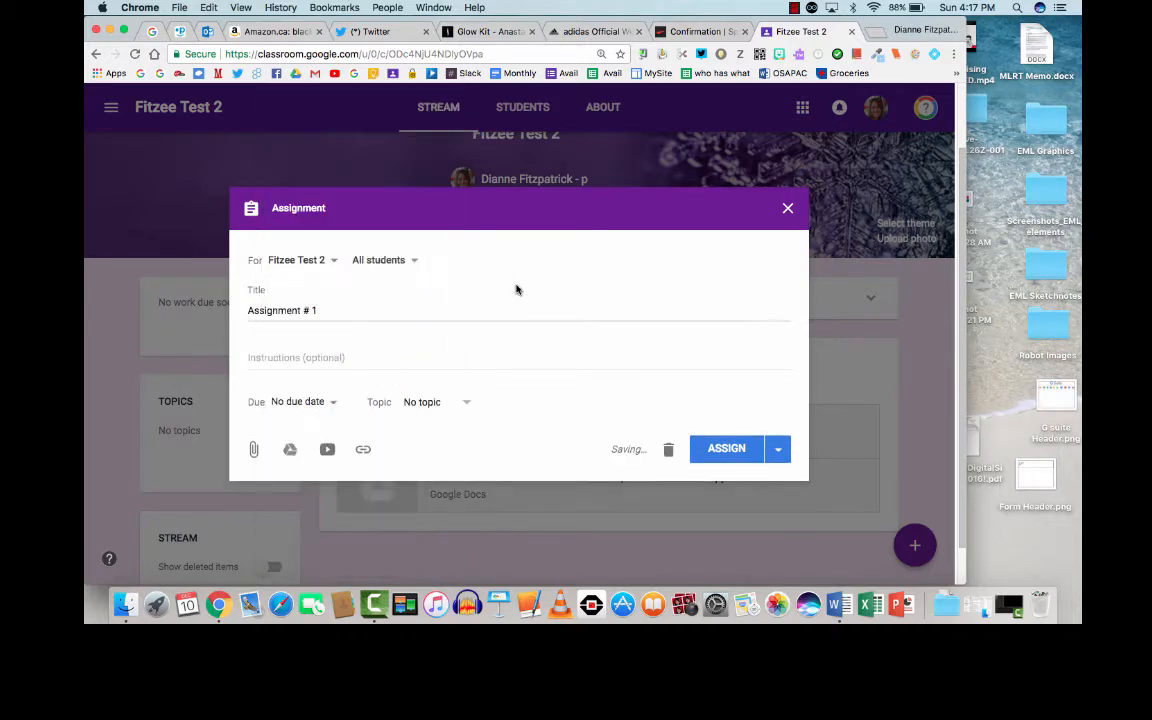
click(416, 261)
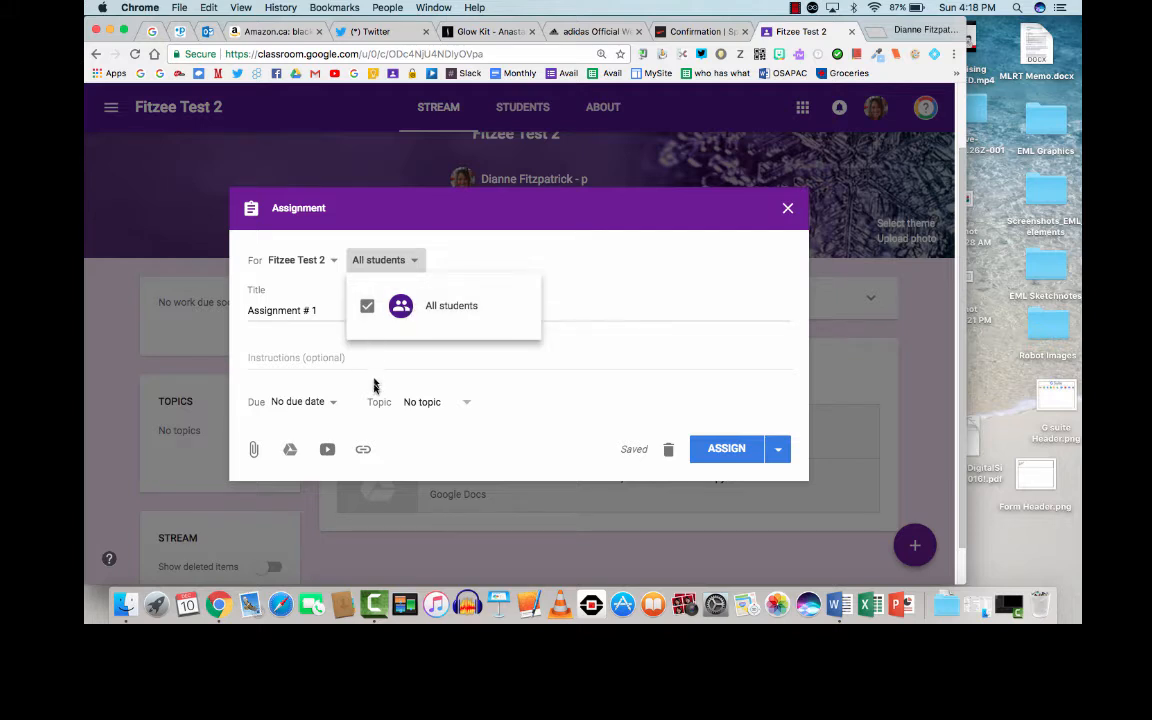
click(575, 280)
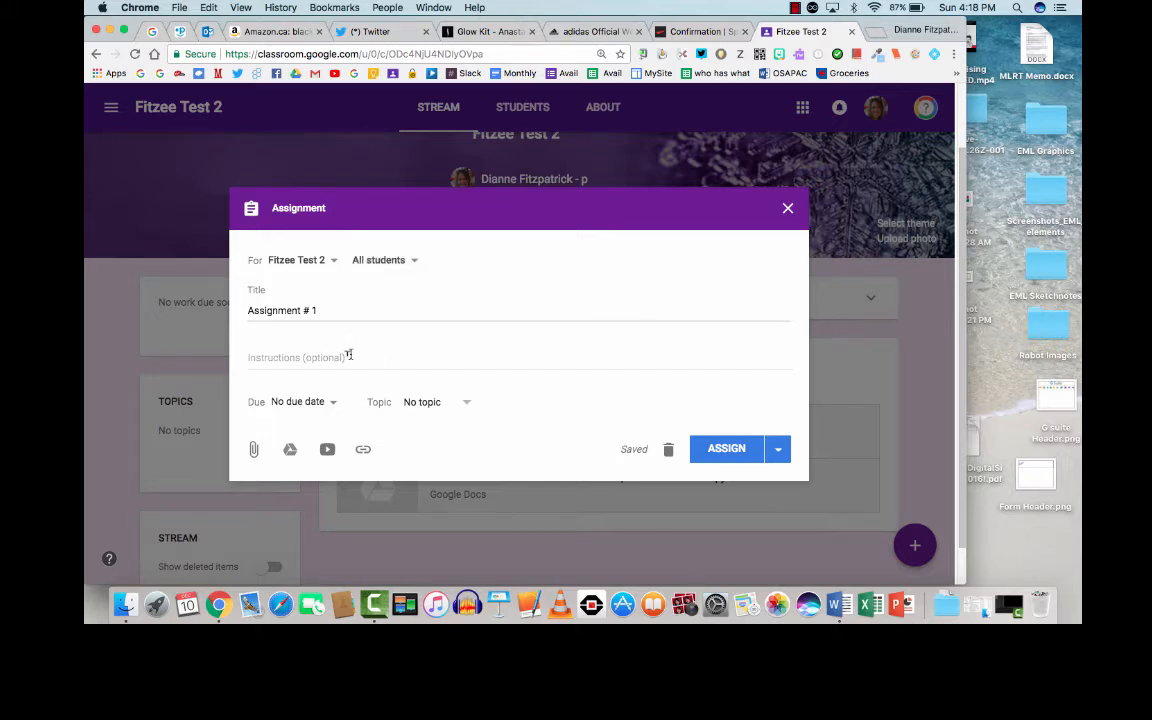
Set the assignment's due date to Dec 14, 2017, with no due time
click(337, 408)
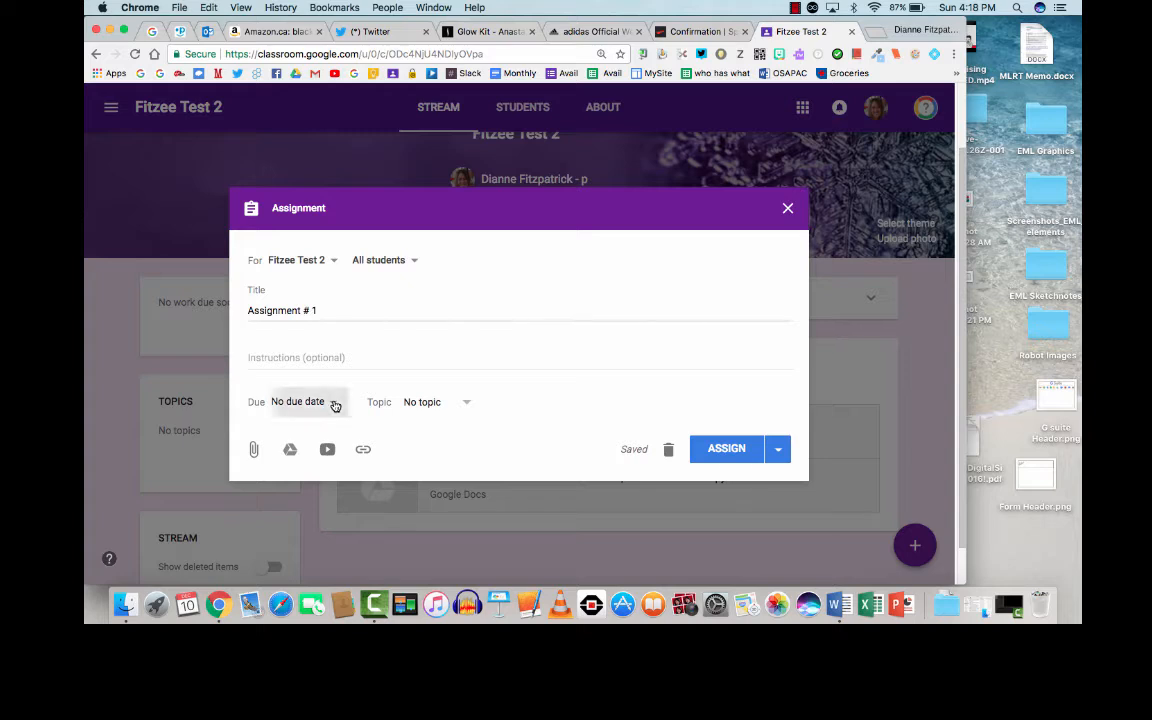
click(418, 454)
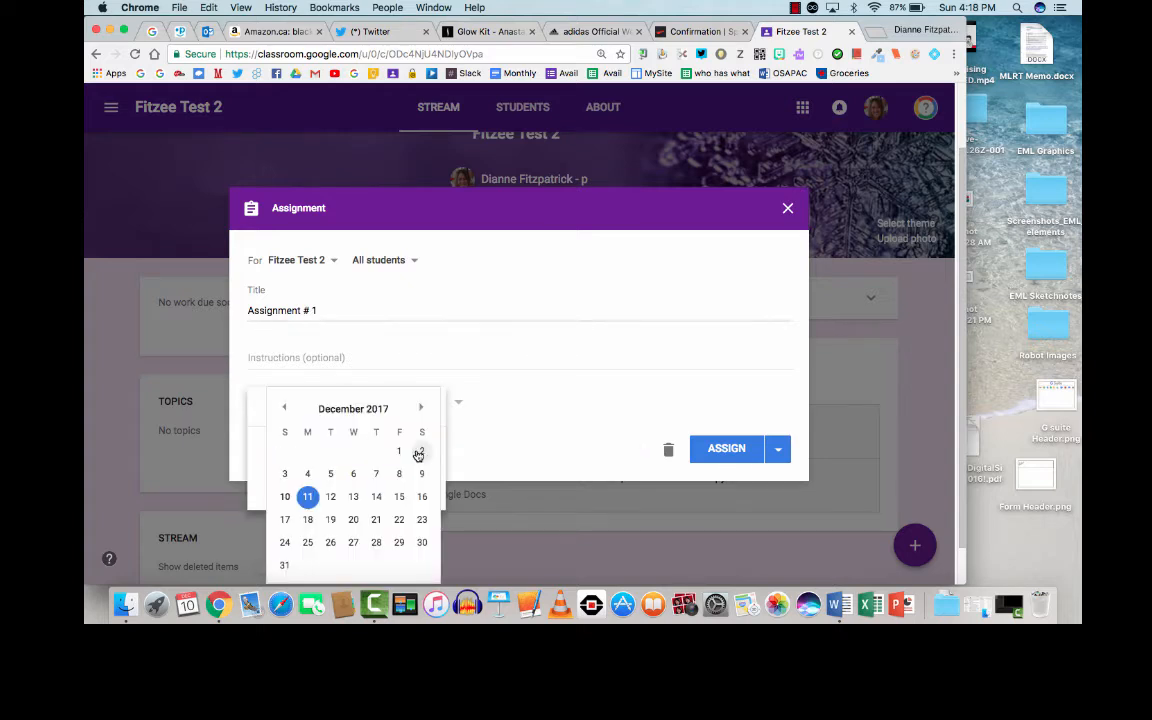
click(377, 497)
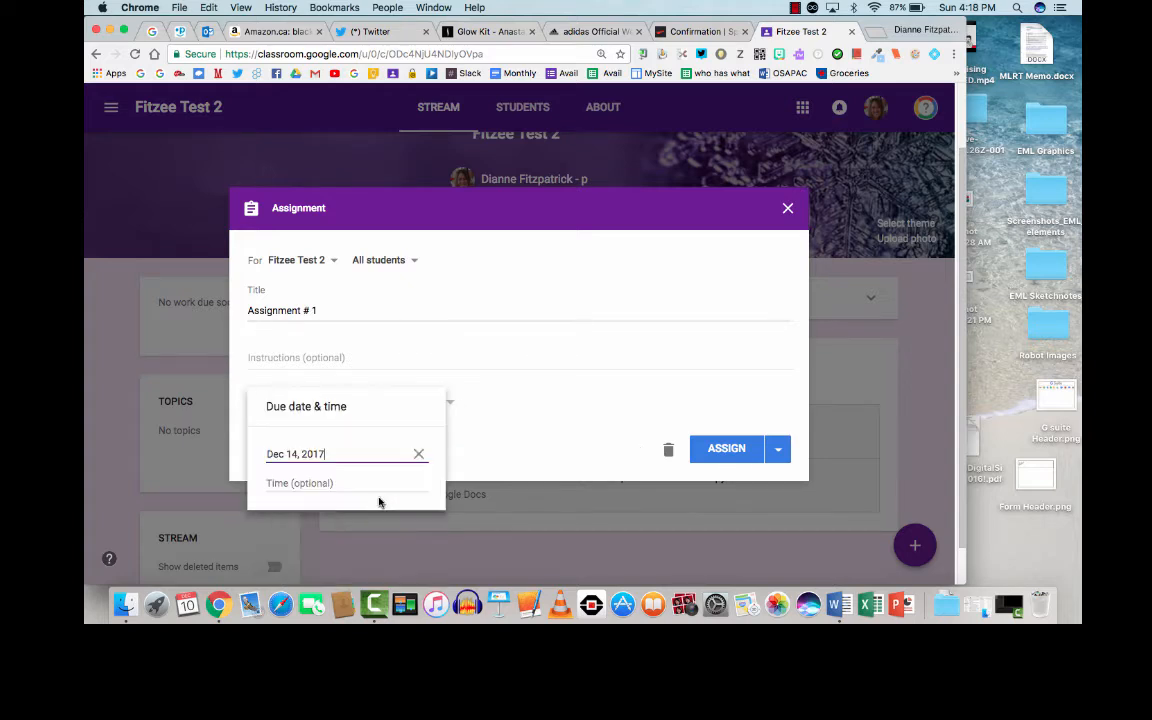
click(484, 438)
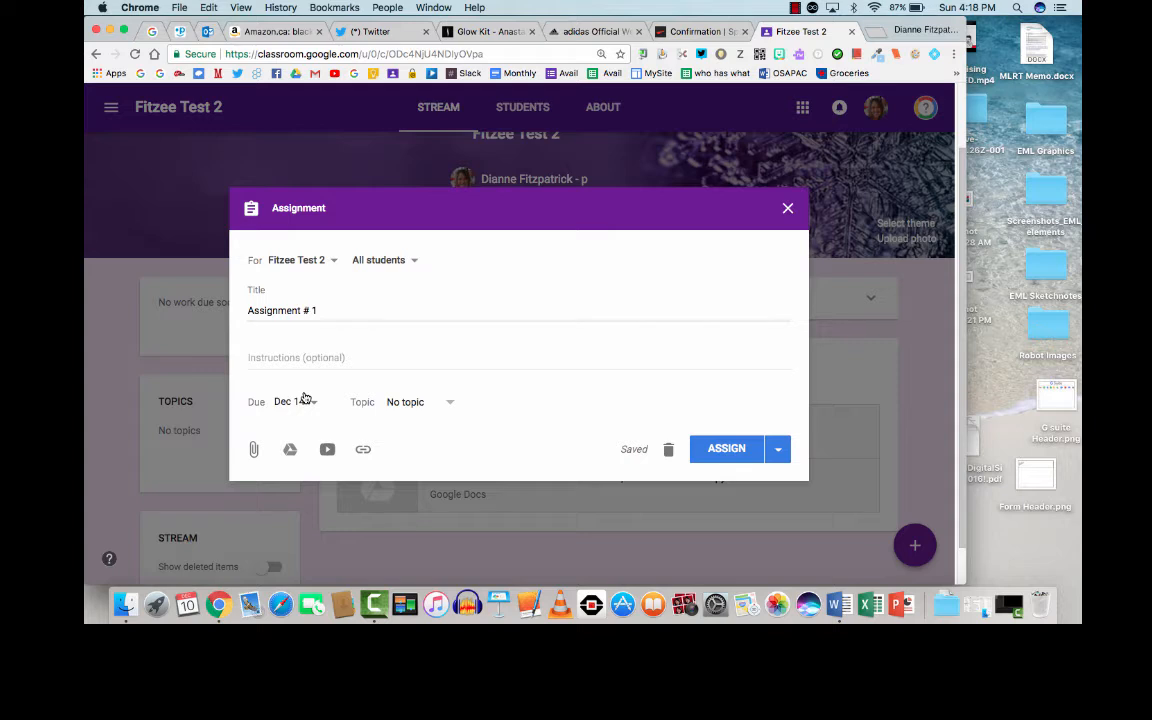
Check the topic choices, keep No topic, leave the instructions empty and assign Assignment # 1 to the class
click(452, 404)
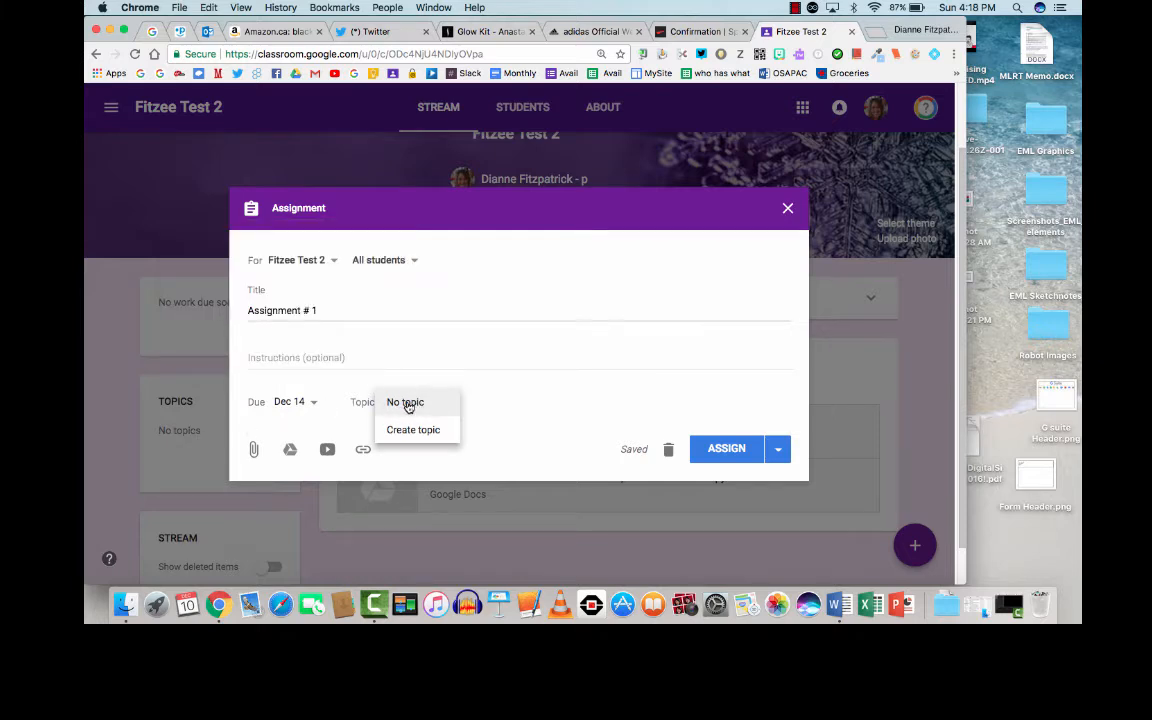
click(494, 411)
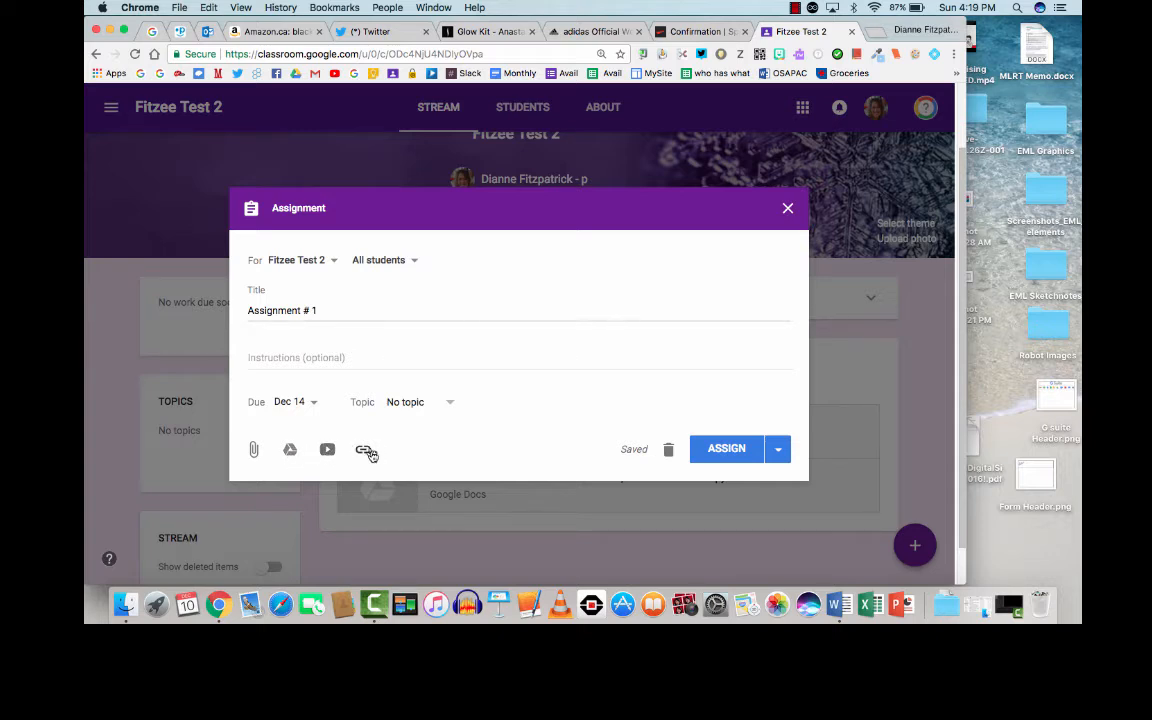
click(334, 354)
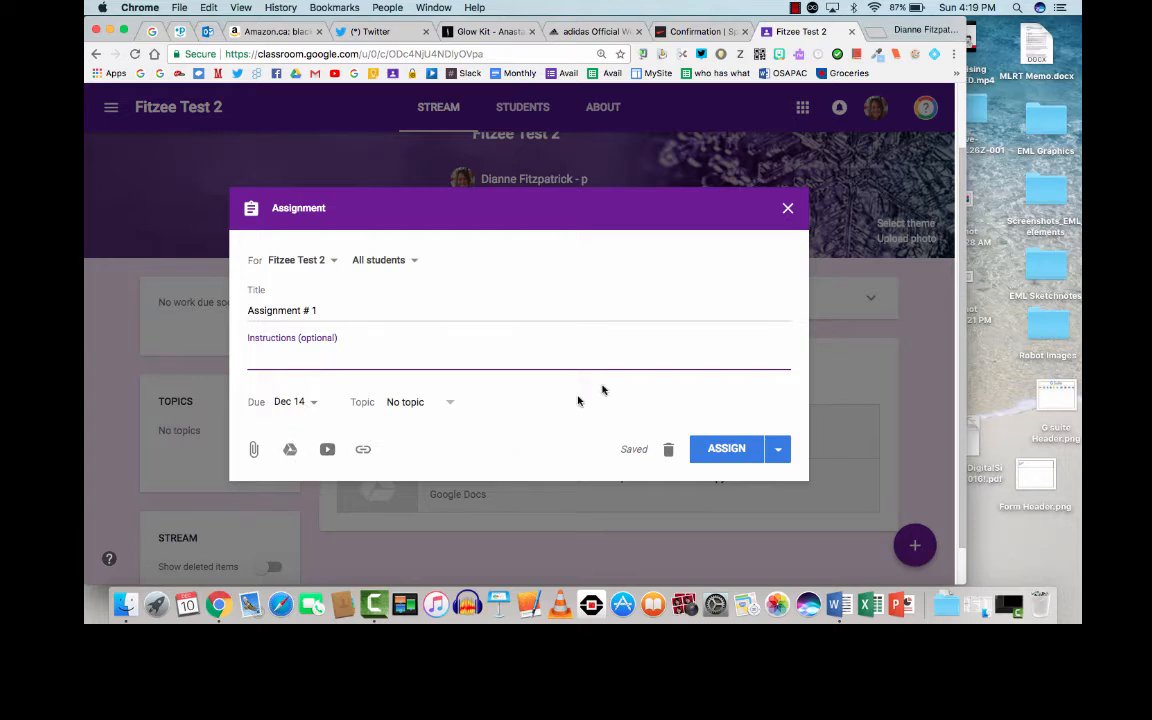
click(736, 450)
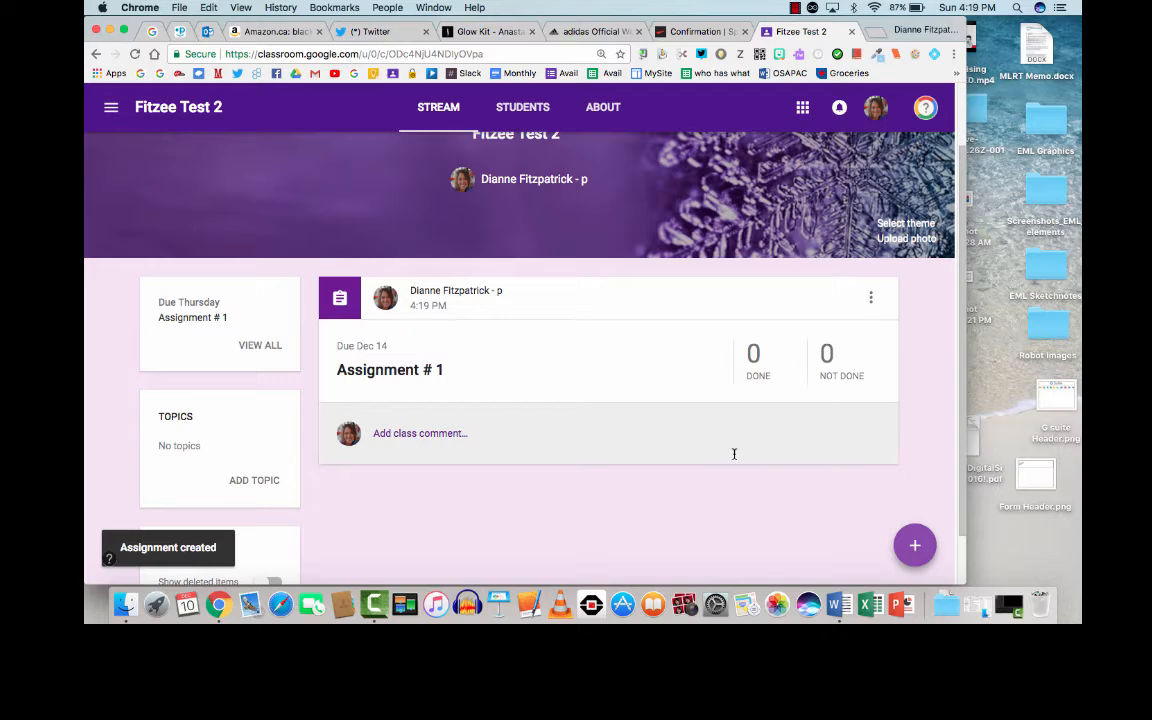
Create another assignment titled "sd;fh", check its assign and schedule options, and close it as a saved post
mouse_move(915, 546)
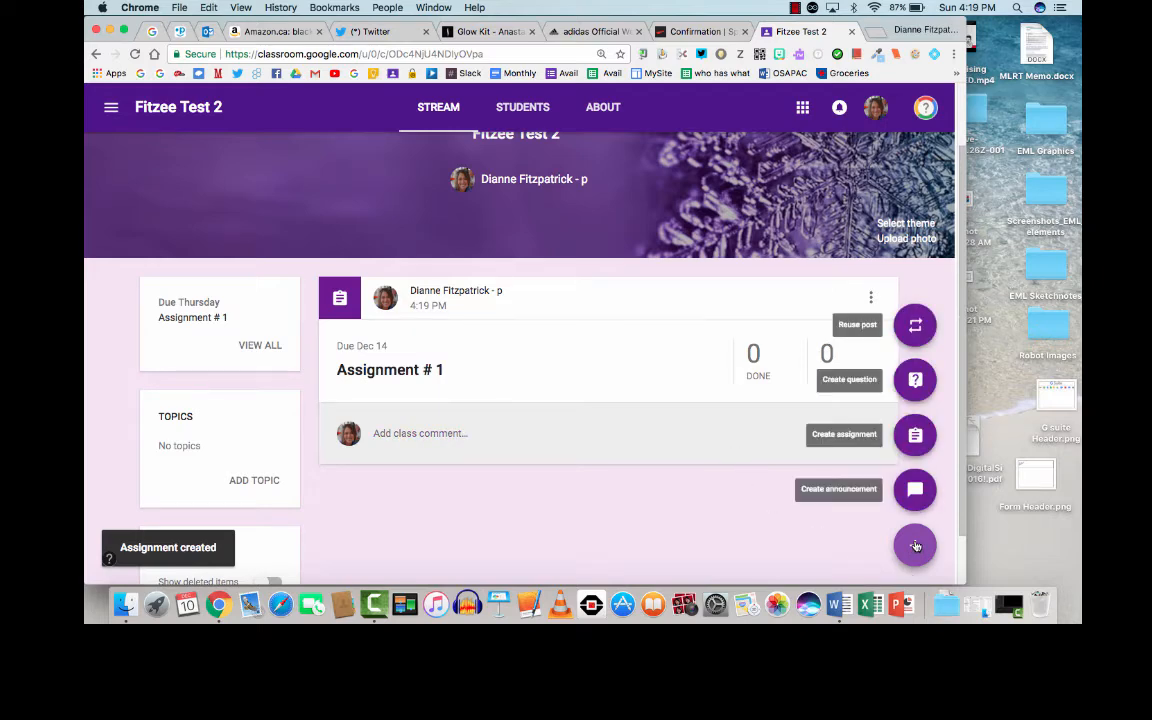
click(915, 437)
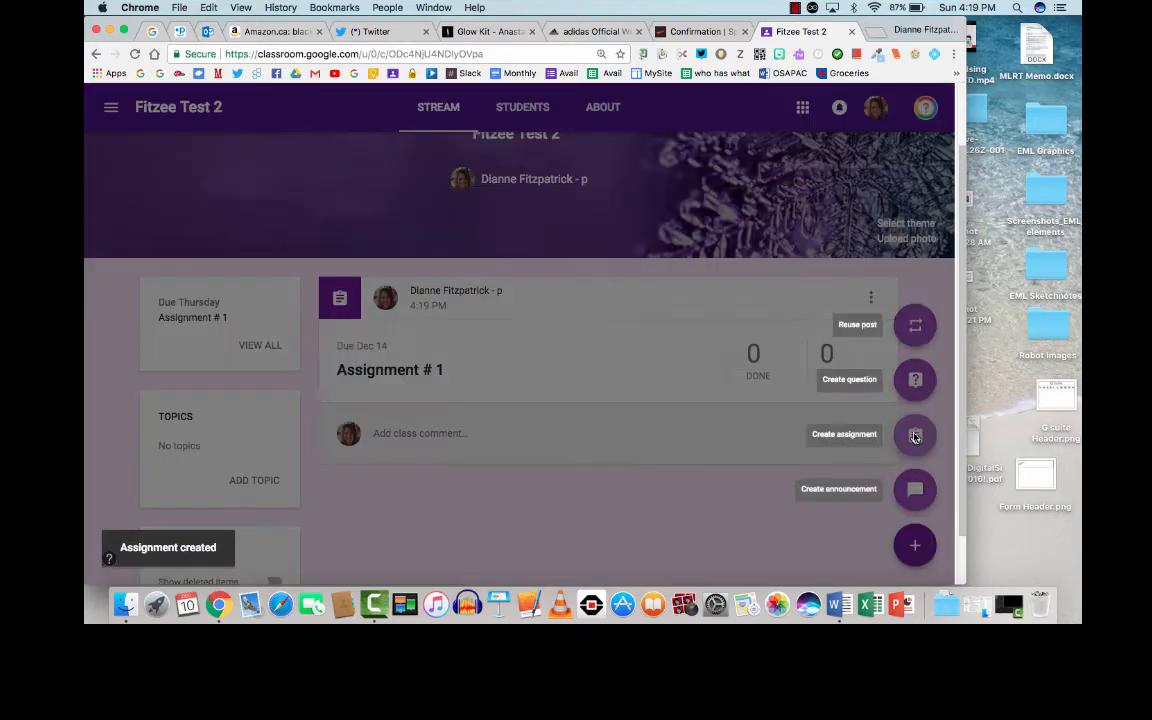
text(sd;fh)
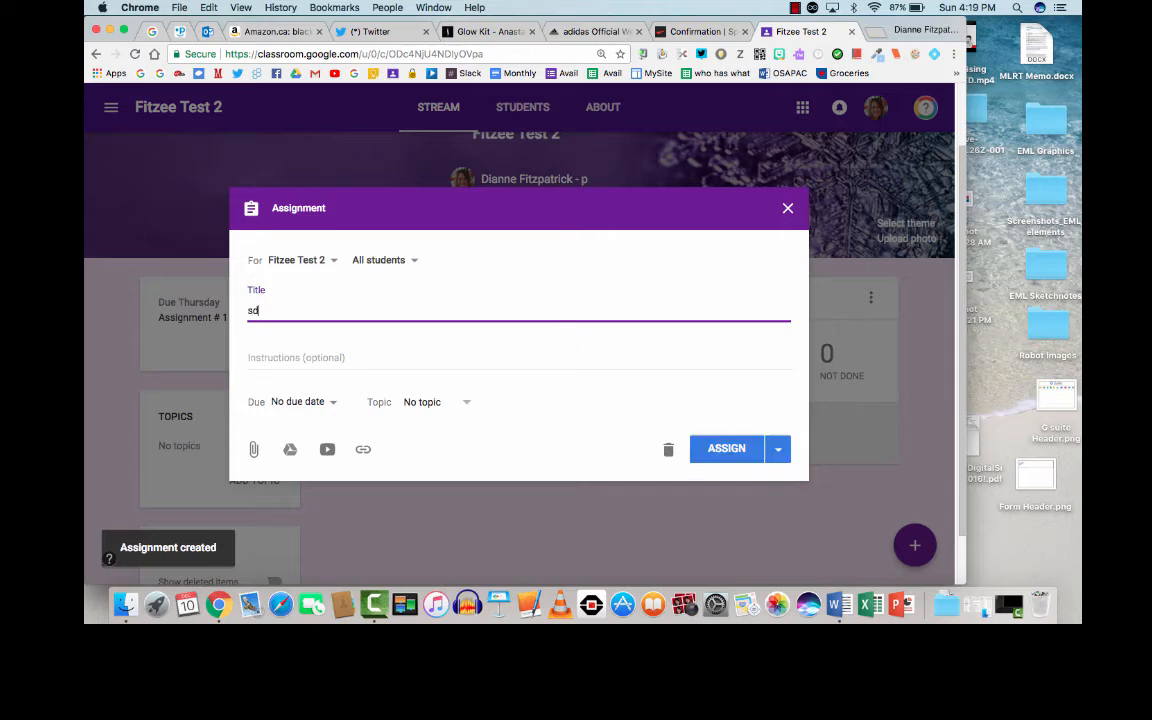
click(779, 450)
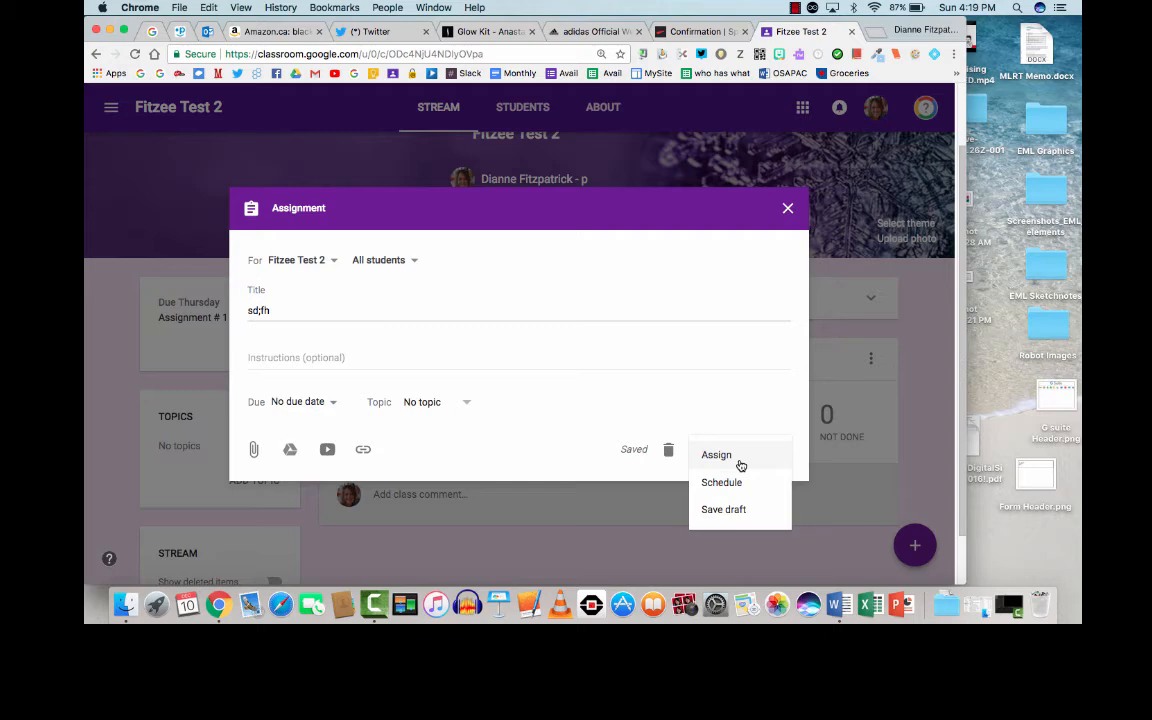
click(787, 208)
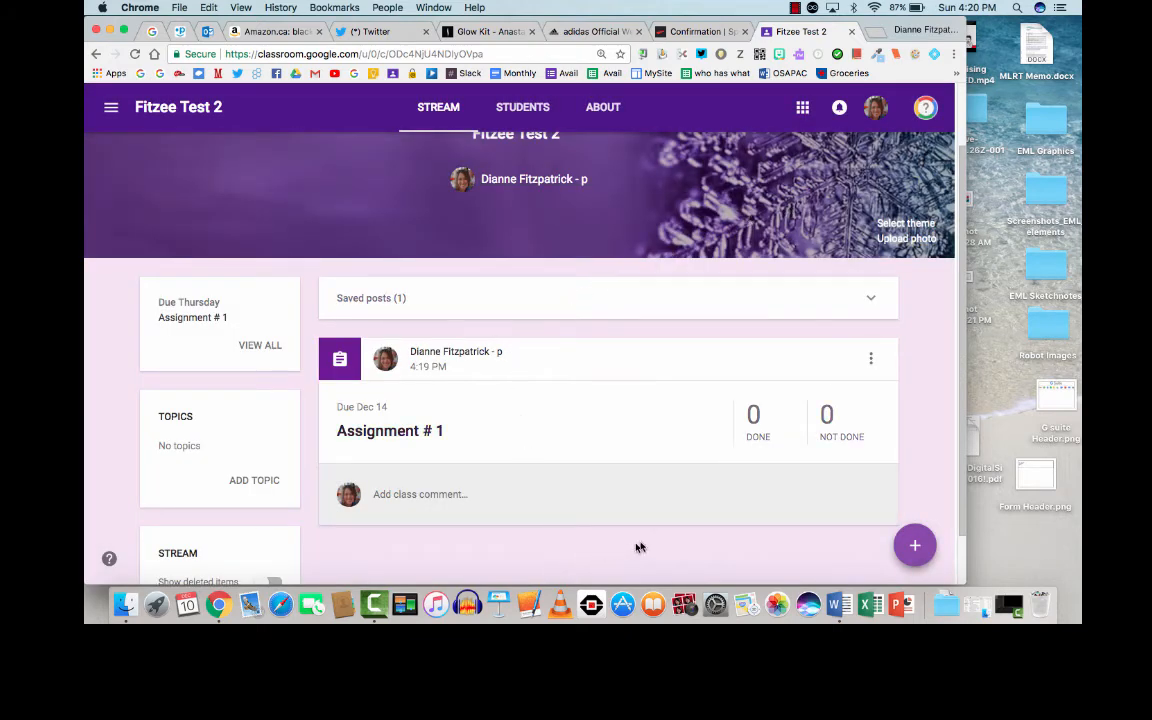
View the student work page of Assignment # 1 and return to the class stream
scroll(497, 421, down, 3)
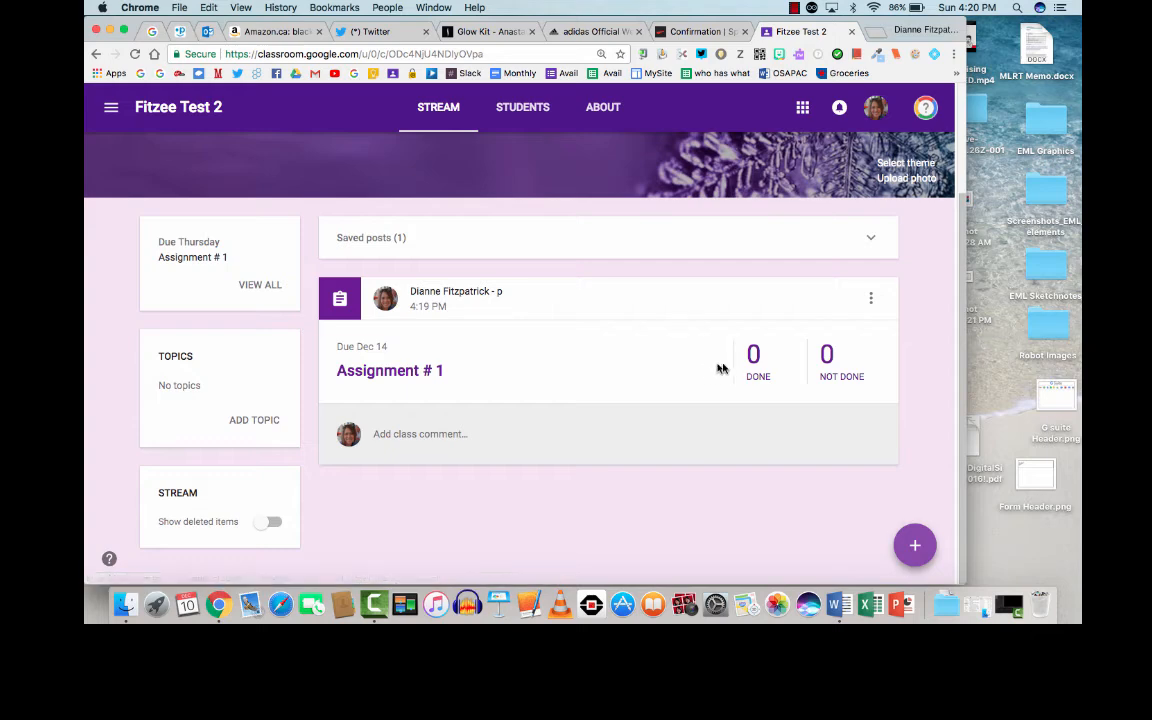
click(762, 377)
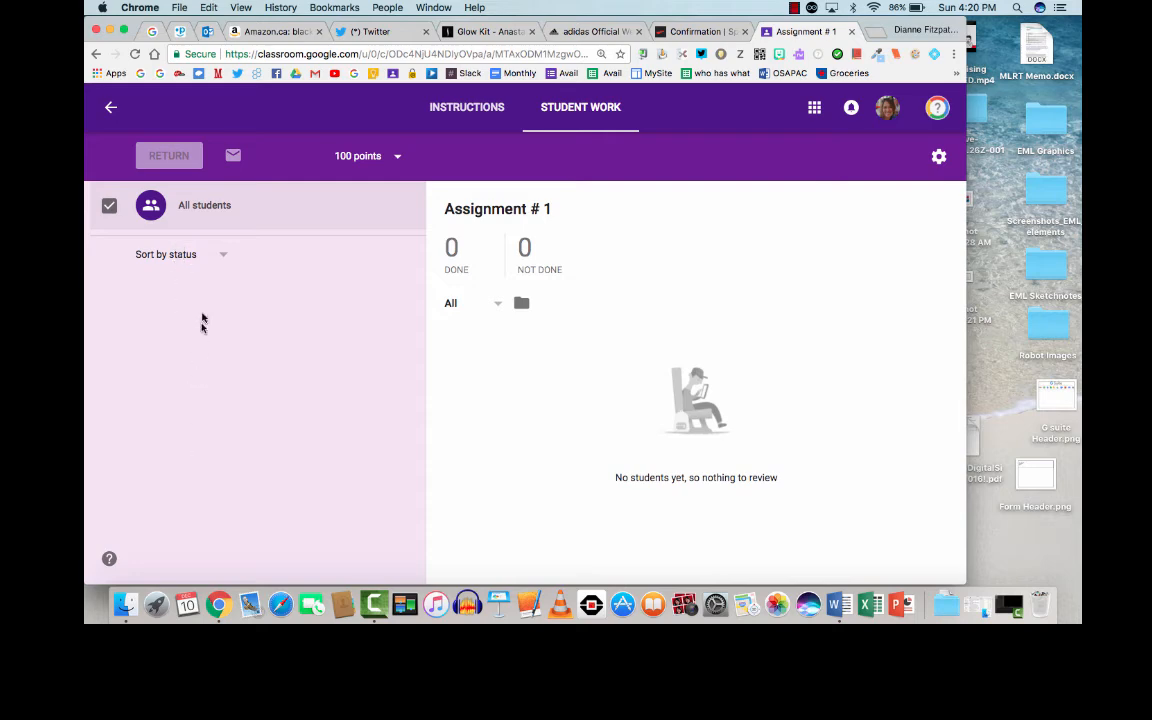
click(110, 106)
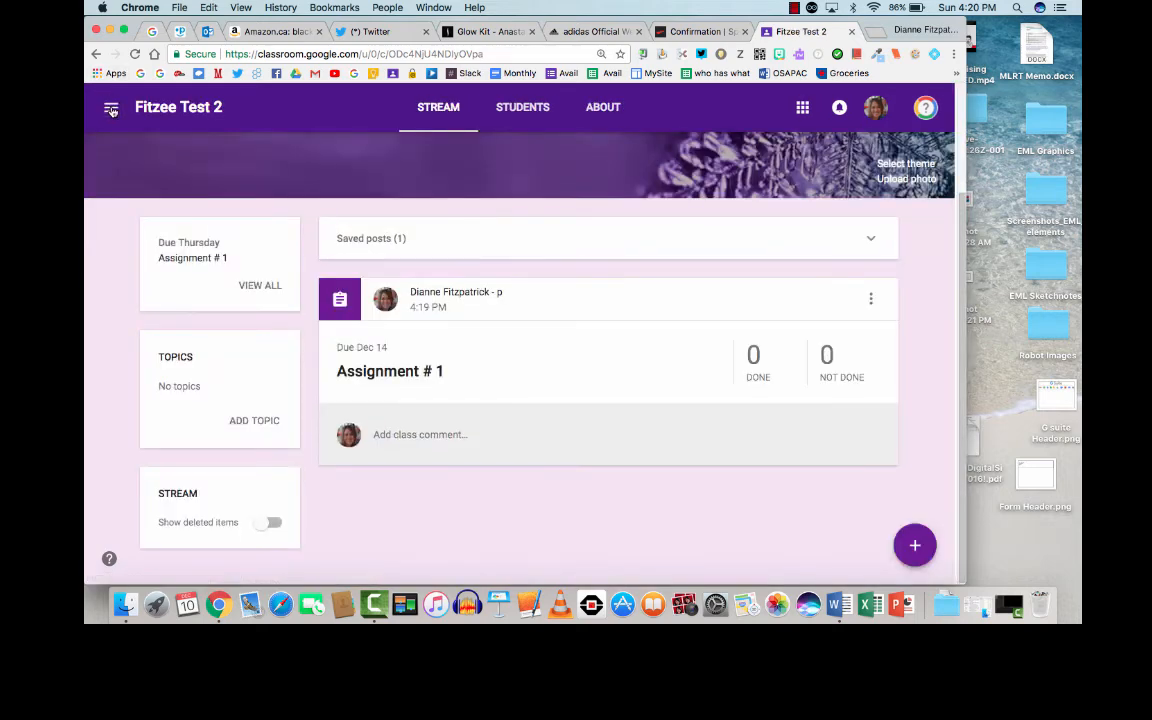
Switch from Fitzee Test 2 to the 4A class
click(111, 110)
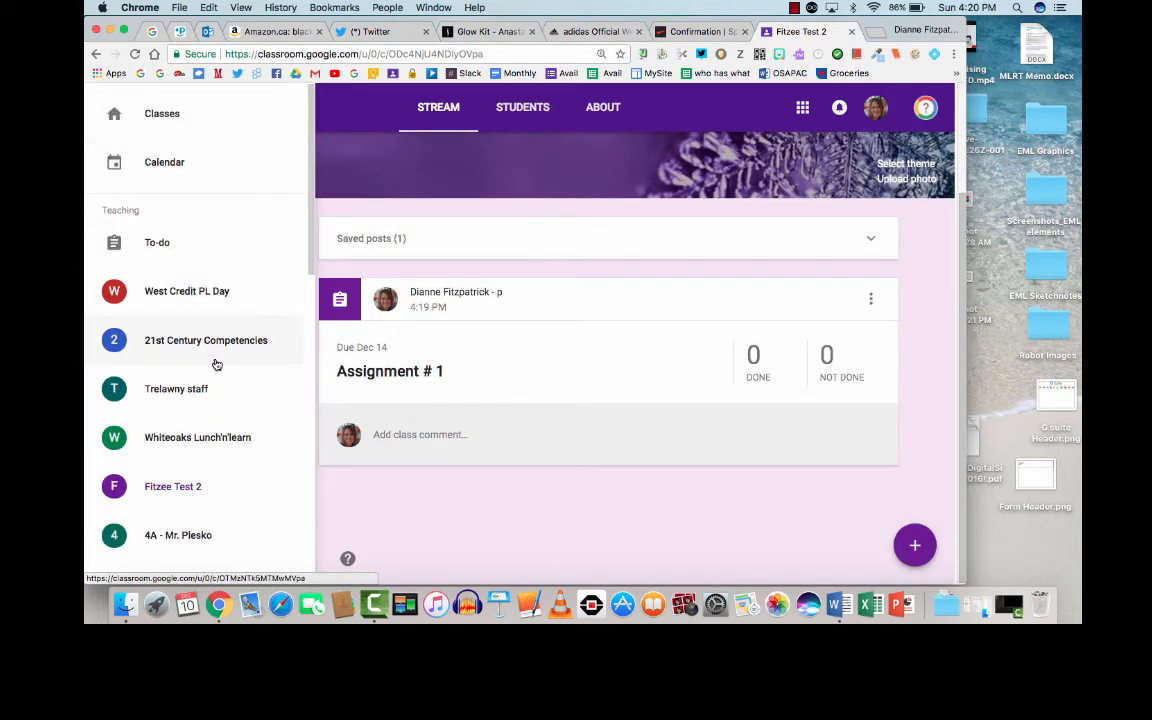
scroll(215, 363, down, 2)
scroll(216, 364, down, 1)
click(211, 399)
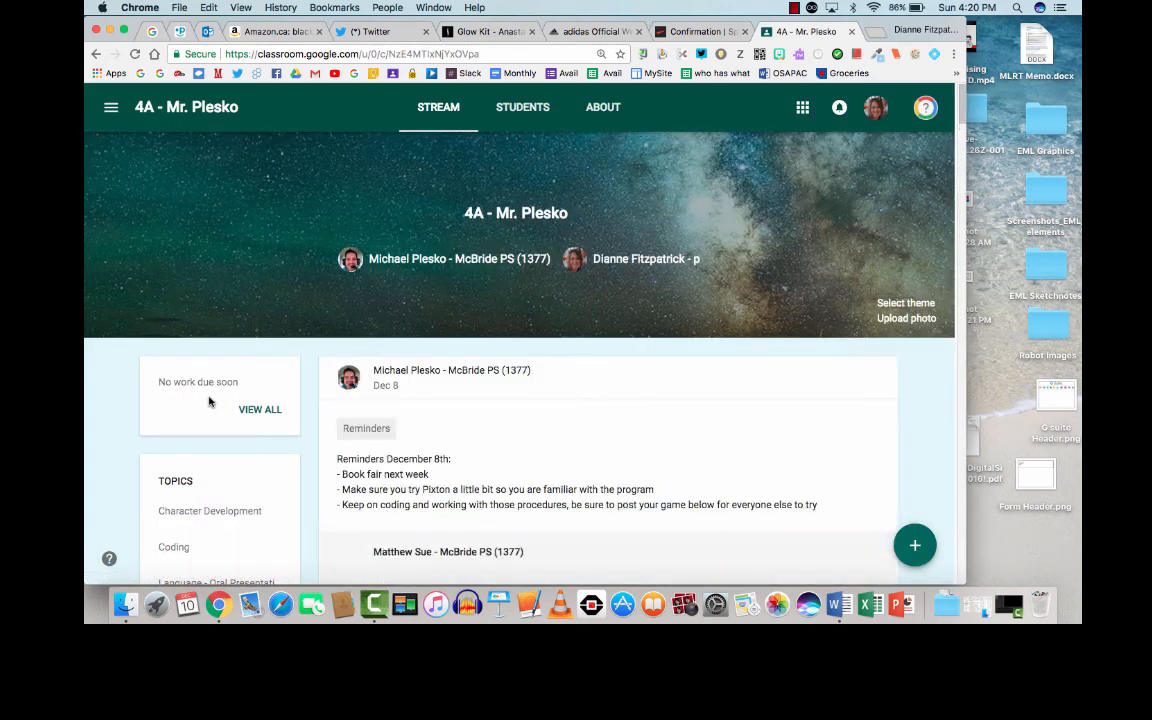
Browse the stream, filter it by the Language - Reading topic and open the completed student work for CASI - Bunk-Bed Blues
scroll(442, 406, down, 5)
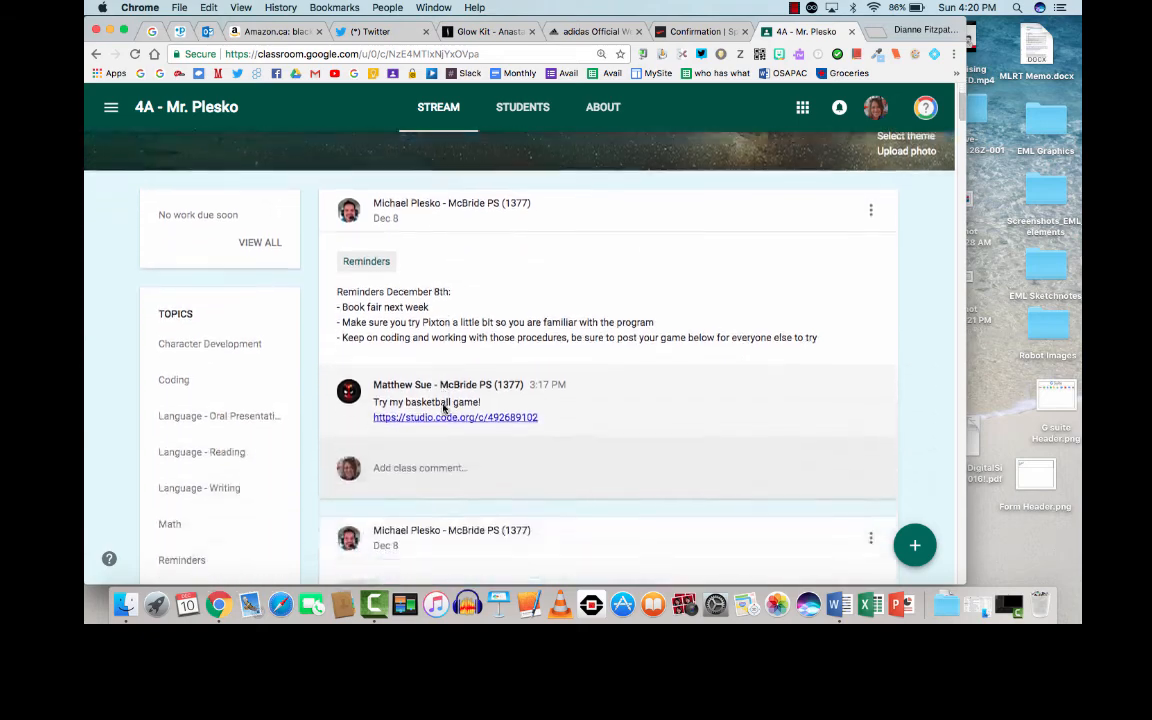
scroll(443, 404, down, 3)
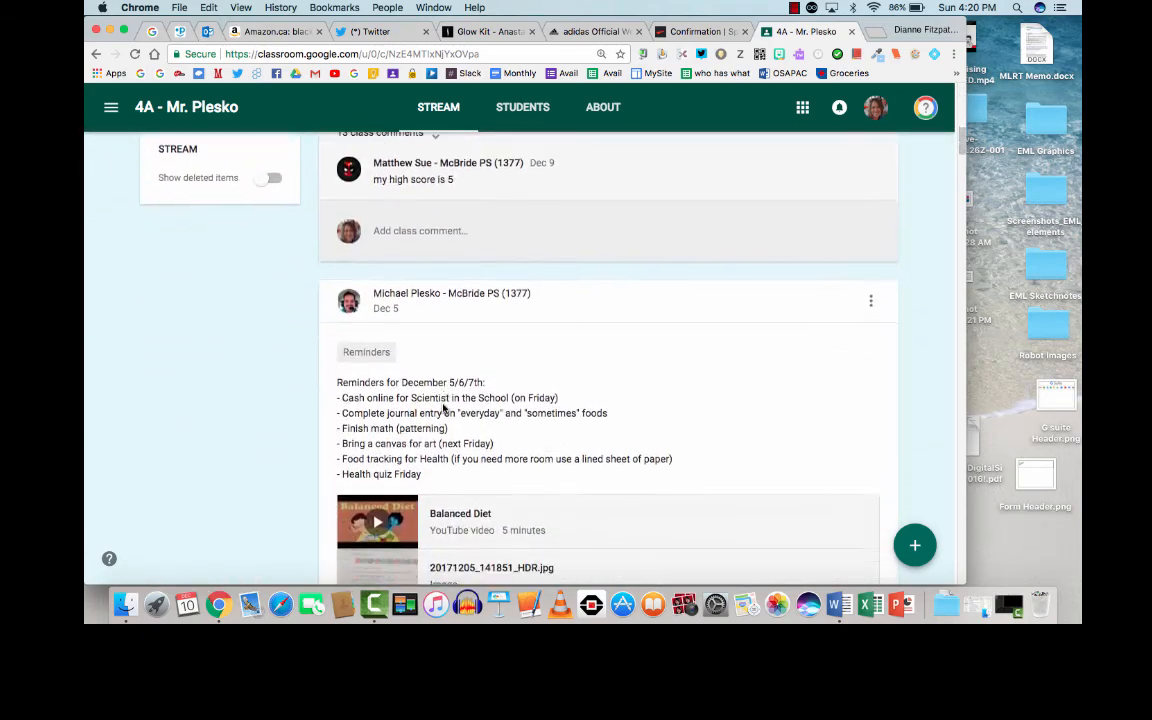
scroll(300, 450, up, 10)
click(215, 473)
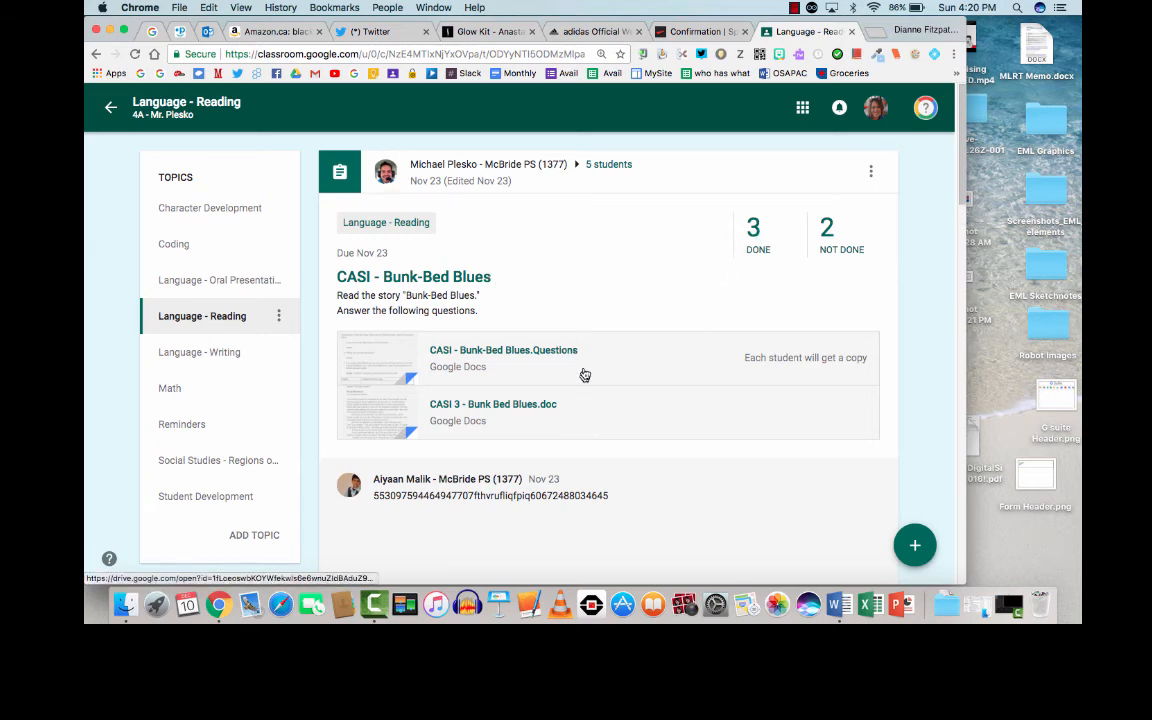
click(758, 233)
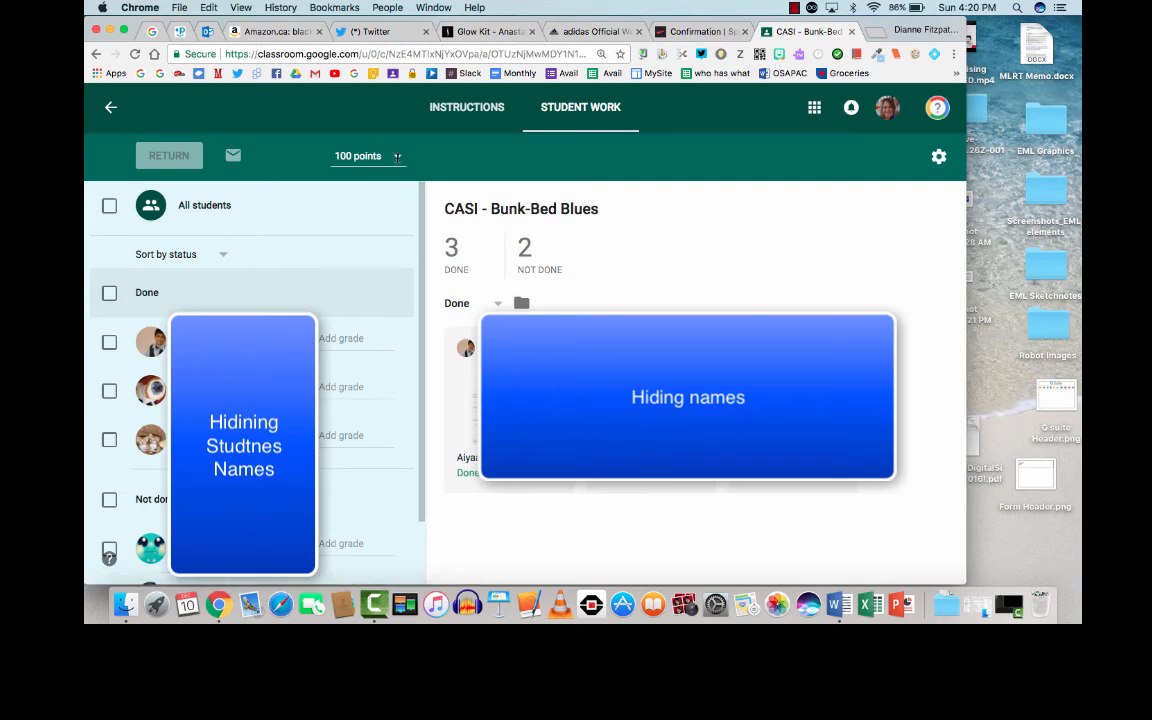
Examine the grade fields, the point value options and the student list for CASI - Bunk-Bed Blues without entering any grades
click(357, 335)
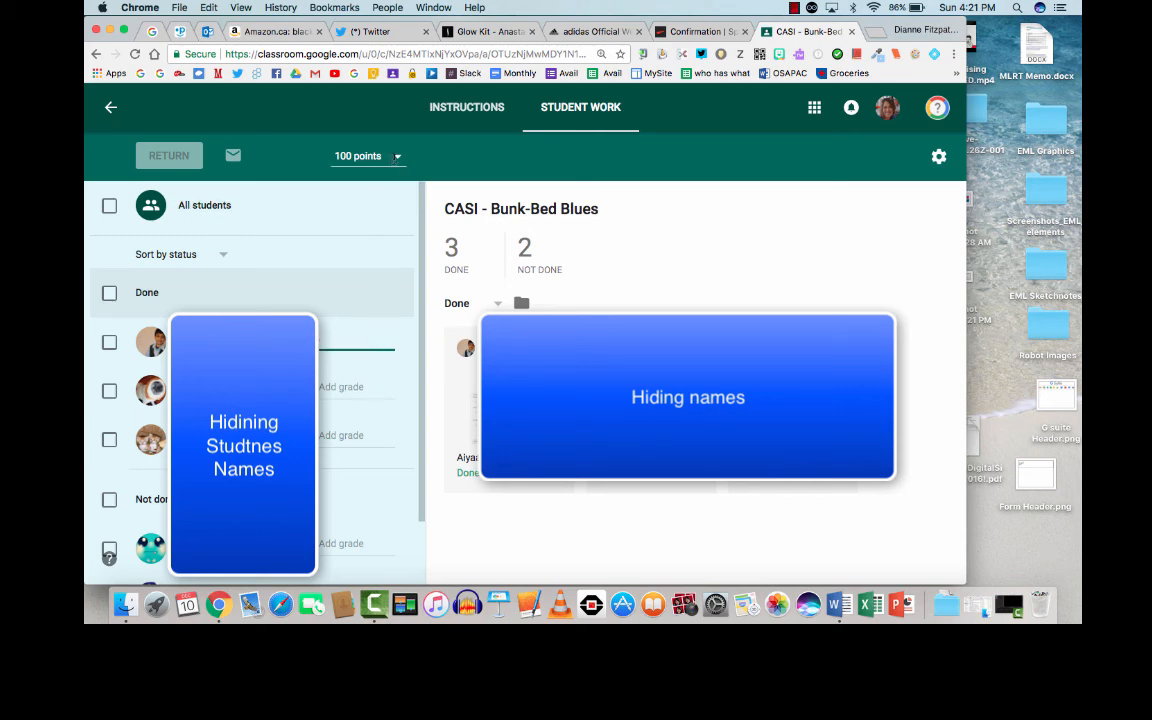
click(398, 155)
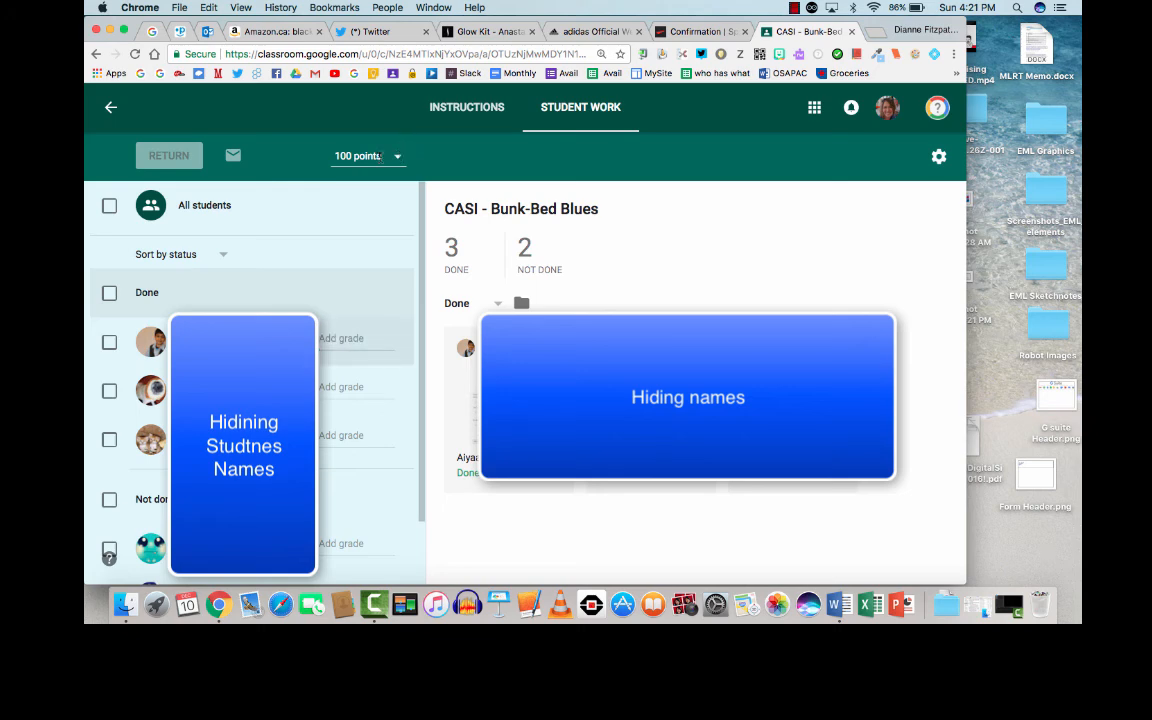
click(368, 156)
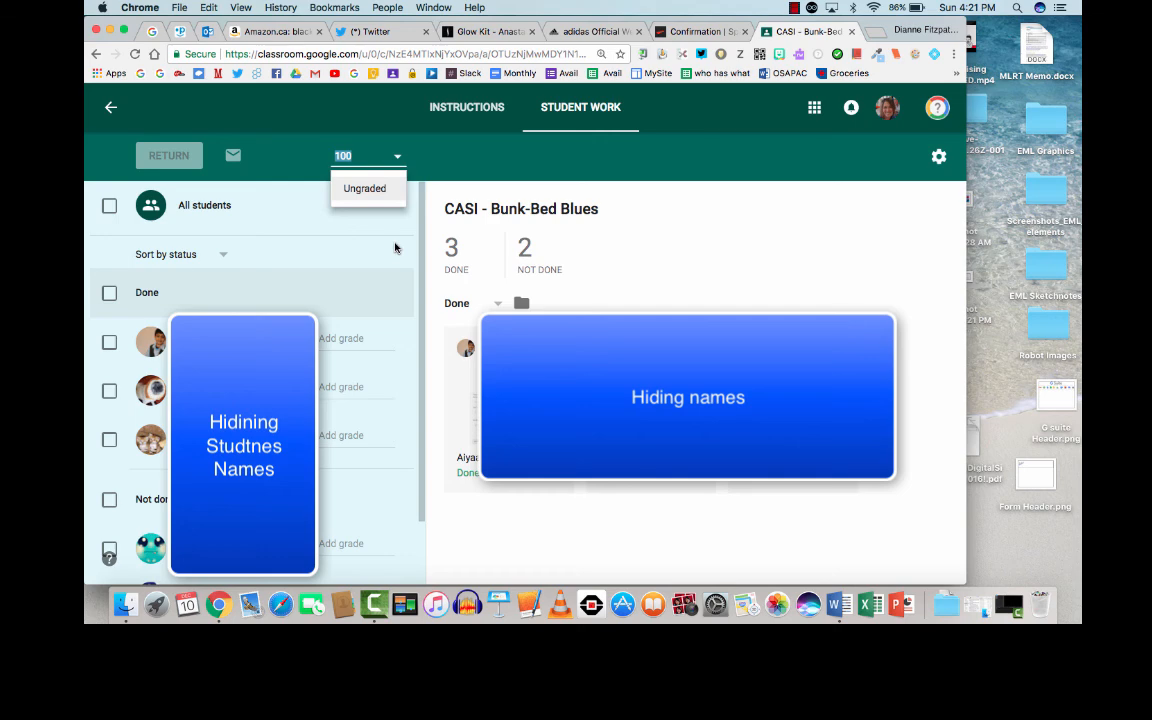
click(331, 264)
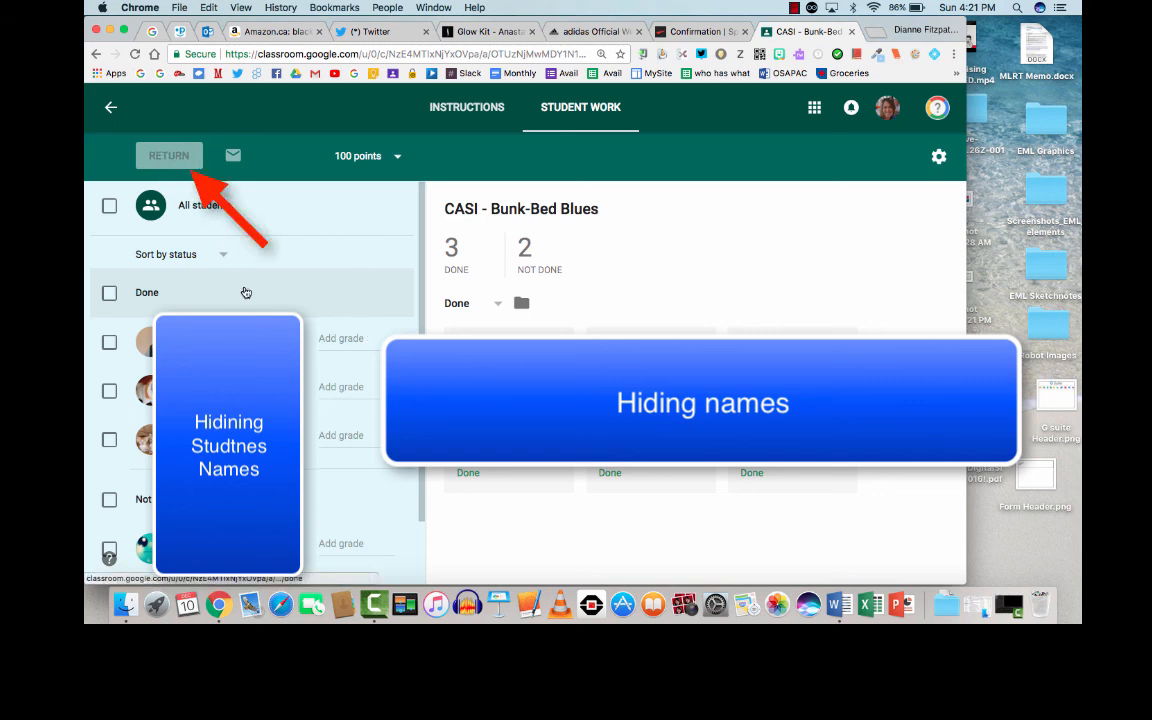
scroll(244, 298, down, 2)
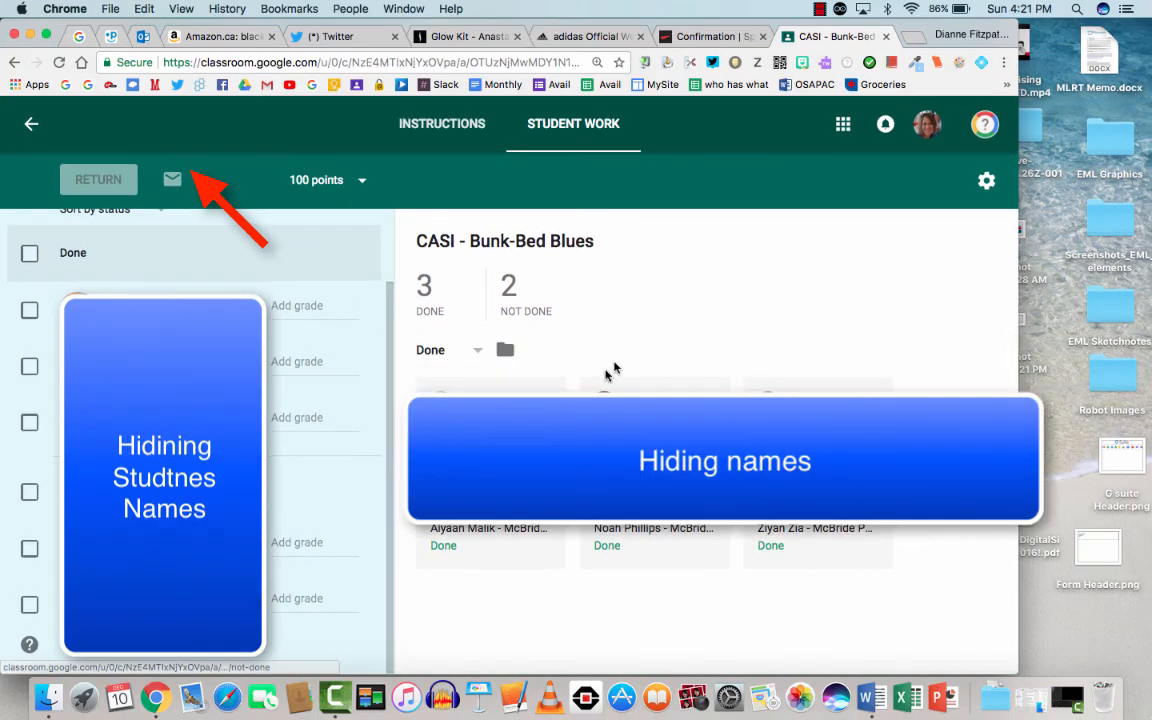